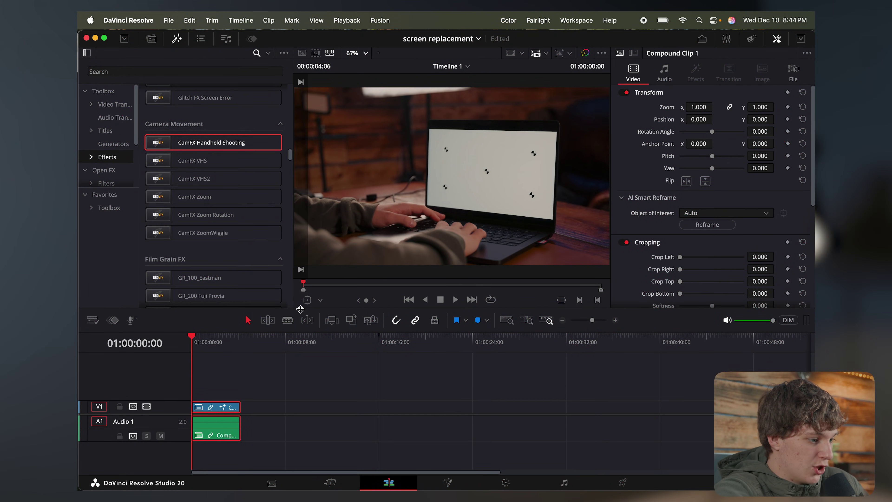
Play part of the compound clip on the timeline and open it on the Fusion page.
{"action": "key", "text": "space"}
{"action": "key", "text": "super+equal"}
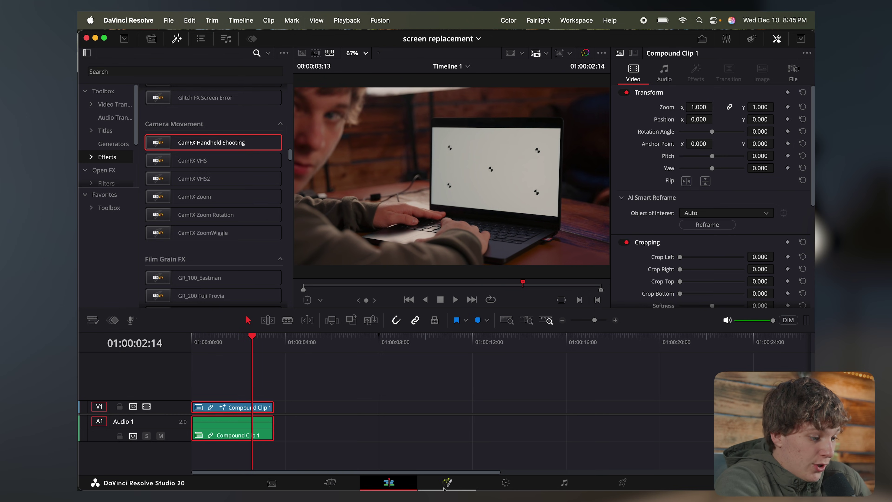
{"action": "left_click", "coordinate": [449, 482]}
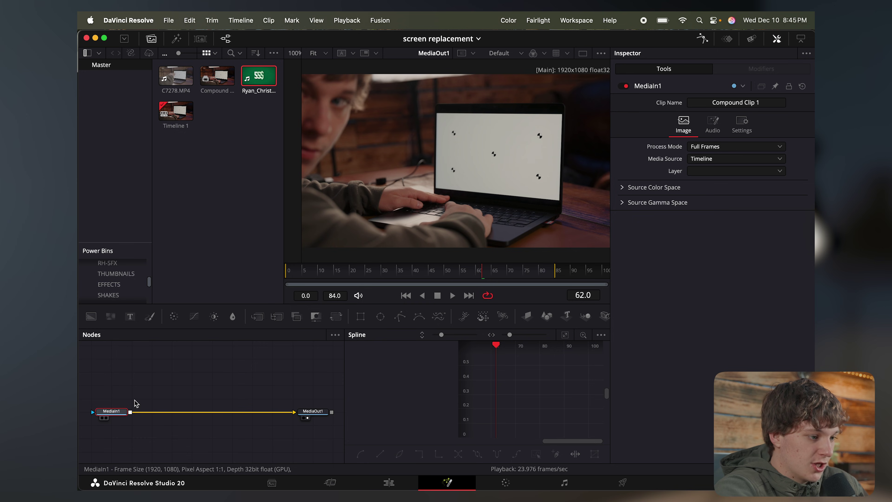
Examine the tracking markers on the laptop screen at 200% zoom and return the viewer to Fit.
{"action": "left_click", "coordinate": [326, 53]}
{"action": "left_click", "coordinate": [322, 108]}
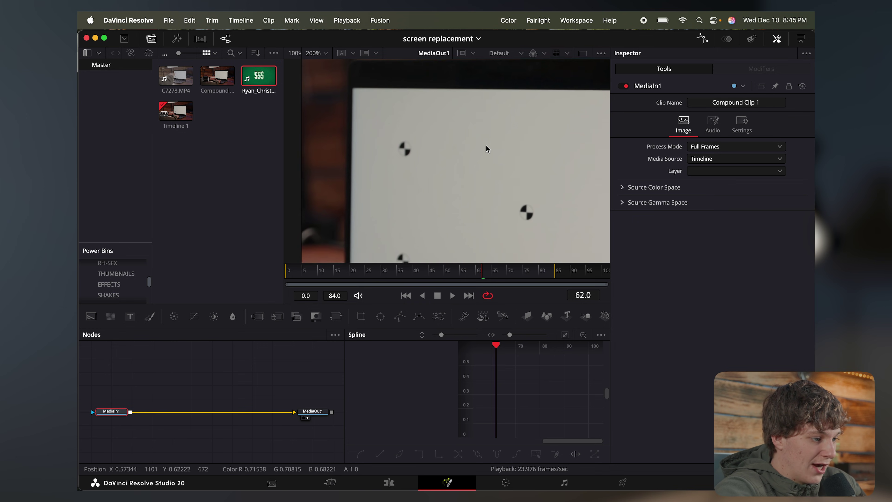
{"action": "scroll", "coordinate": [485, 145], "scroll_direction": "left", "scroll_amount": 4}
{"action": "scroll", "coordinate": [486, 145], "scroll_direction": "up", "scroll_amount": 2}
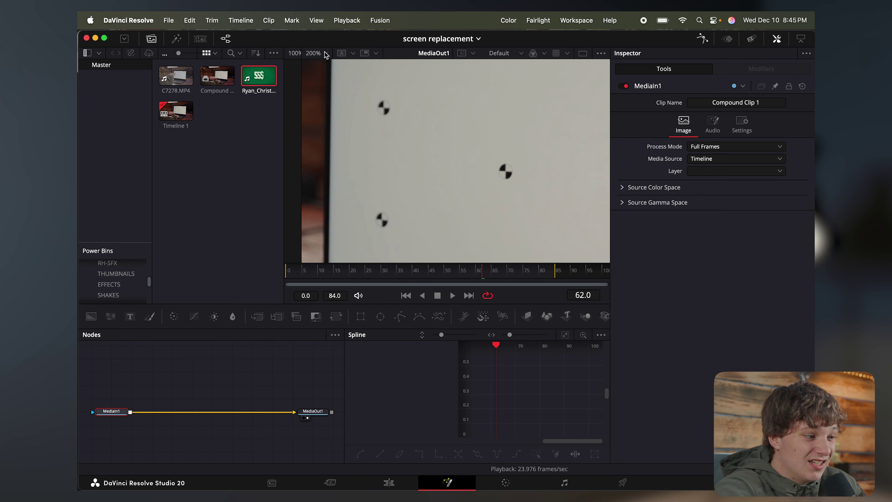
{"action": "left_click", "coordinate": [326, 54]}
{"action": "left_click", "coordinate": [325, 67]}
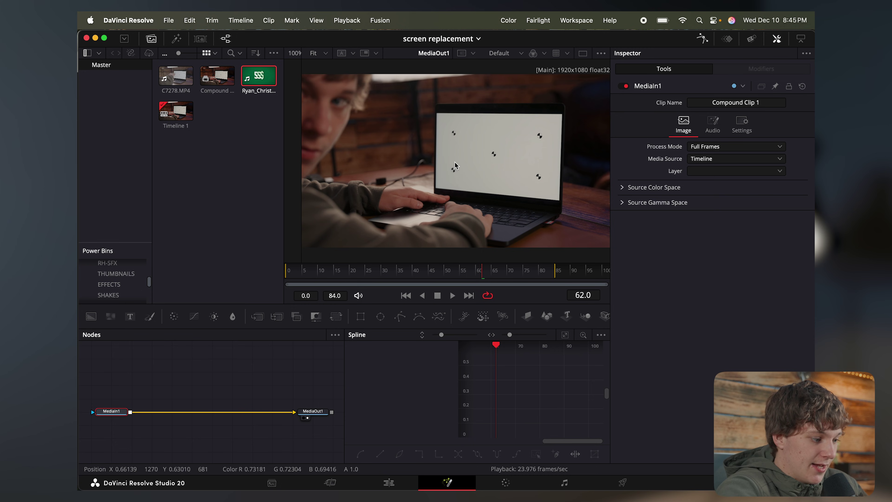
Add a Planar Tracker node after the MediaIn1 node.
{"action": "key", "text": "shift+space"}
{"action": "type", "text": "pla"}
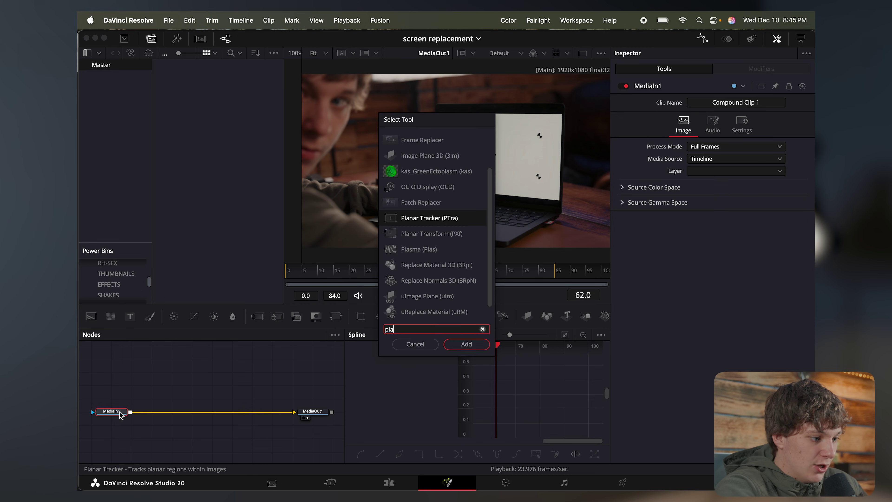
{"action": "key", "text": "Return"}
At frame 38, draw a closed four-point tracking shape around the markers on the laptop screen.
{"action": "left_click", "coordinate": [407, 272]}
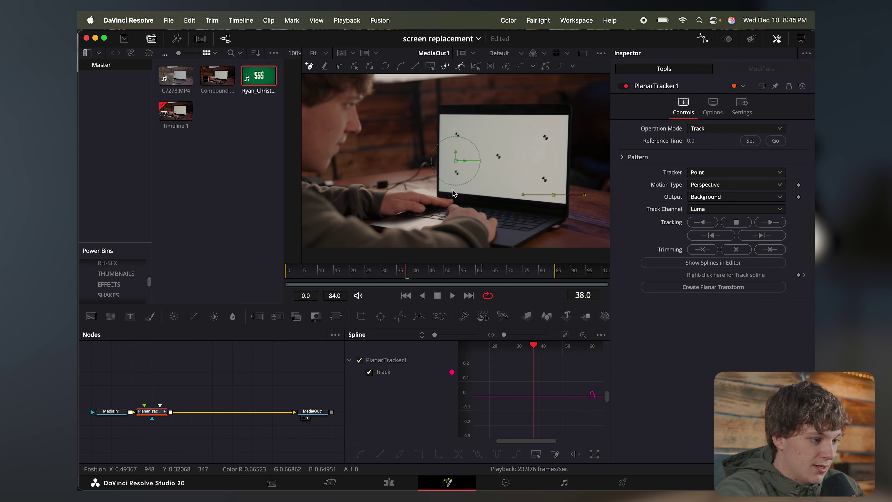
{"action": "left_click", "coordinate": [449, 126]}
{"action": "left_click", "coordinate": [557, 125]}
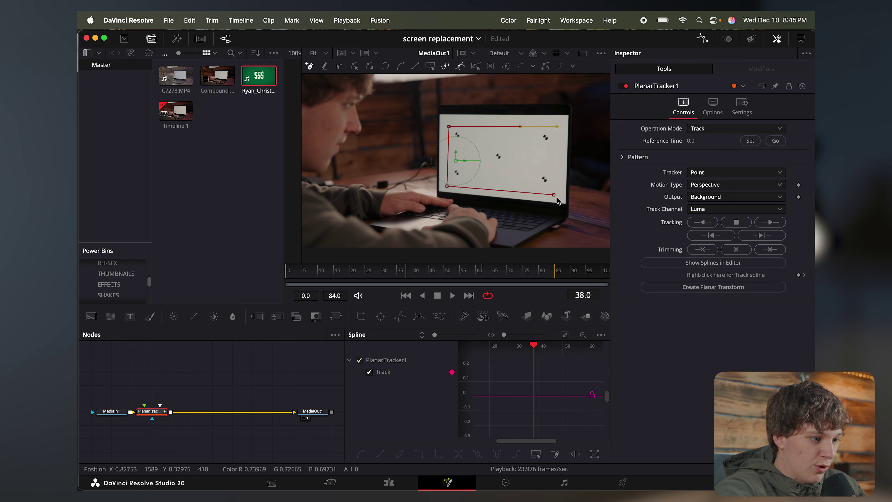
{"action": "left_click", "coordinate": [554, 194]}
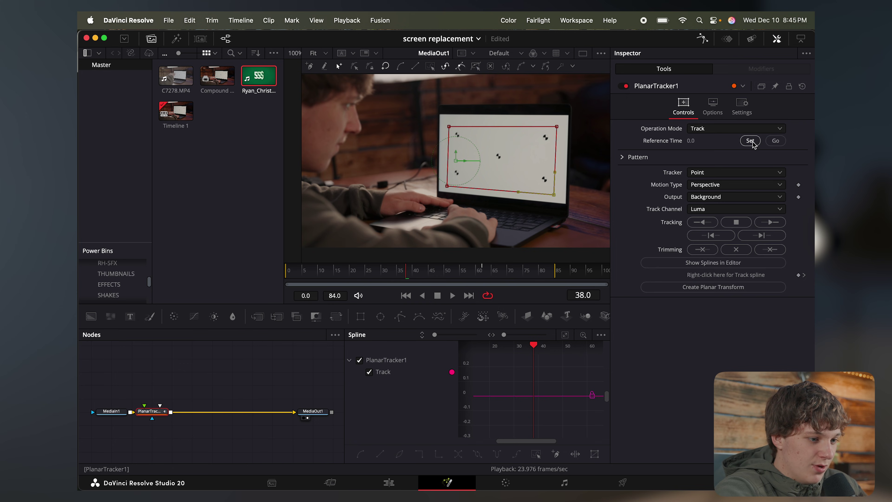
With frame 38 as the reference time, track the screen forward to the clip's end and backward to frame 0.
{"action": "left_click", "coordinate": [775, 225]}
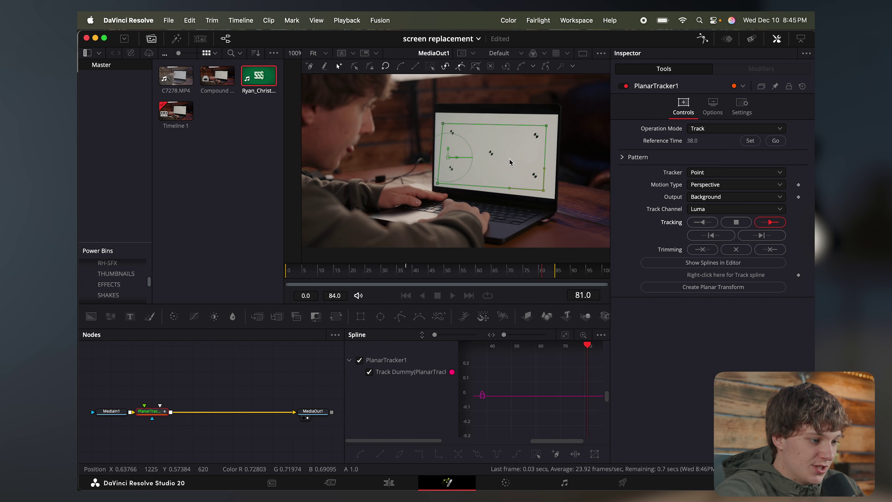
{"action": "left_click_drag", "start_coordinate": [491, 267], "coordinate": [556, 274]}
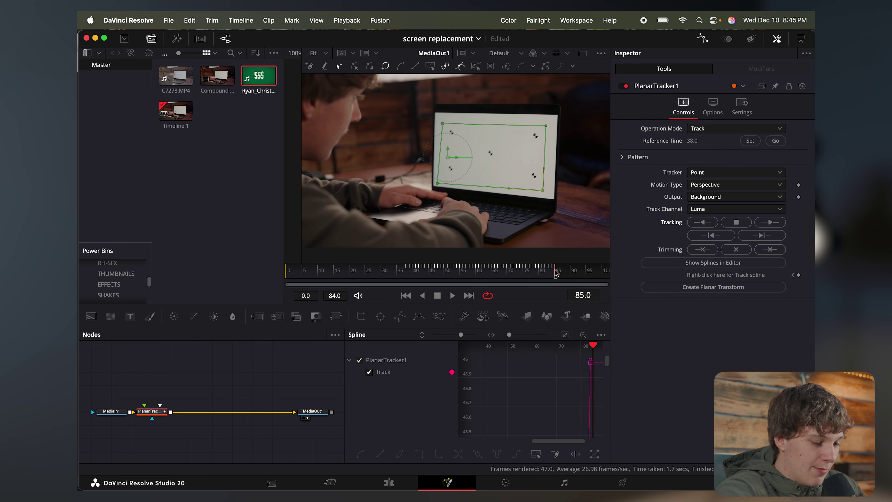
{"action": "left_click", "coordinate": [703, 222]}
{"action": "left_click", "coordinate": [528, 255]}
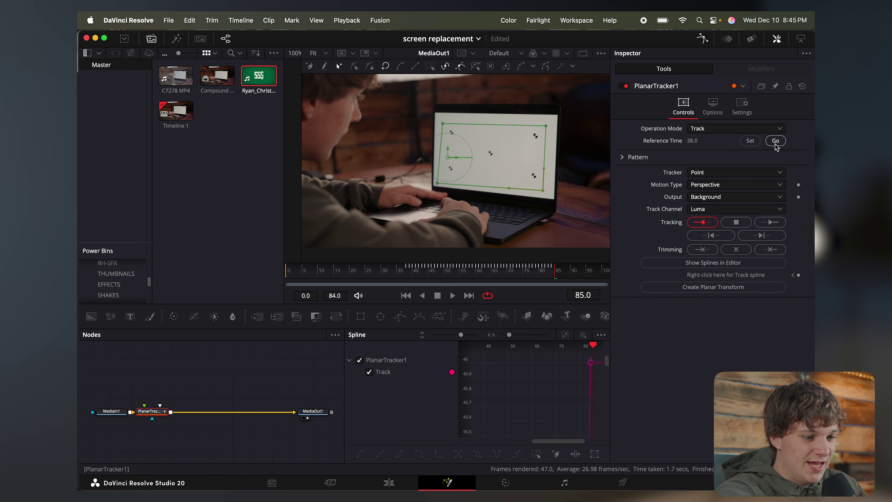
{"action": "left_click", "coordinate": [775, 140]}
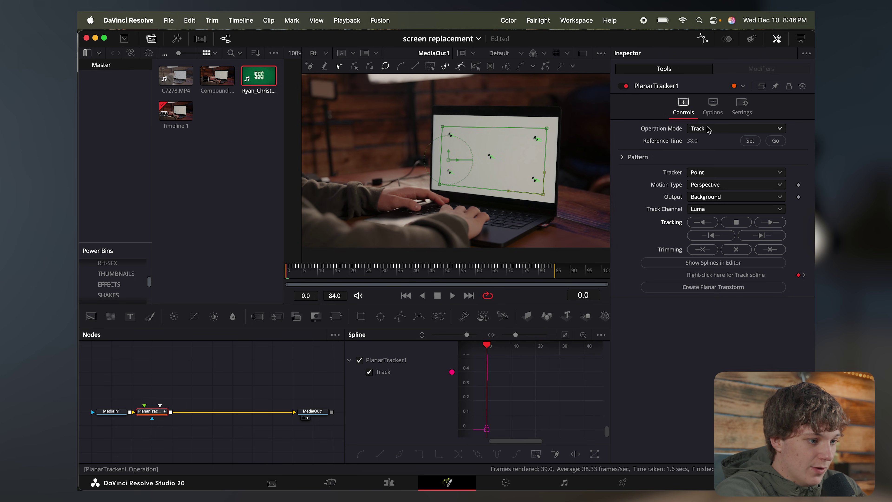
Set the planar tracker's operation mode to Corner Pin and go to frame 5.
{"action": "left_click", "coordinate": [707, 130]}
{"action": "left_click", "coordinate": [714, 163]}
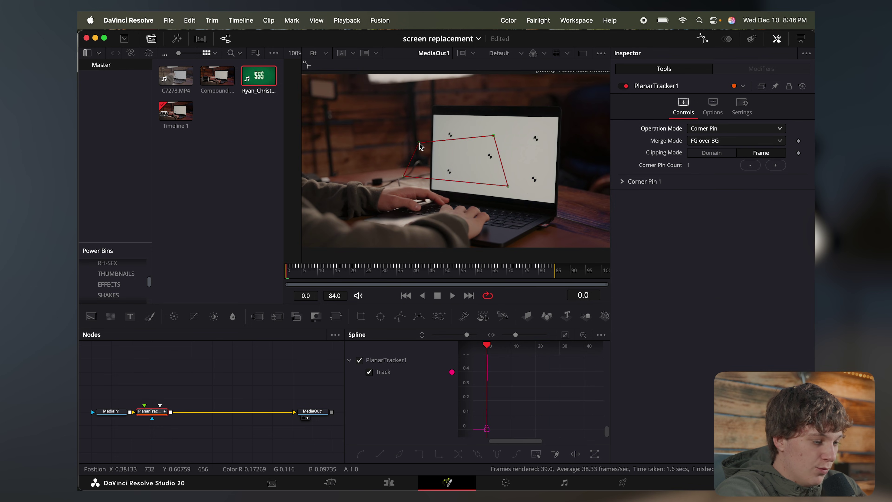
{"action": "mouse_move", "coordinate": [292, 272]}
{"action": "left_mouse_down"}
{"action": "mouse_move", "coordinate": [530, 266]}
{"action": "mouse_move", "coordinate": [304, 268]}
{"action": "left_mouse_up"}
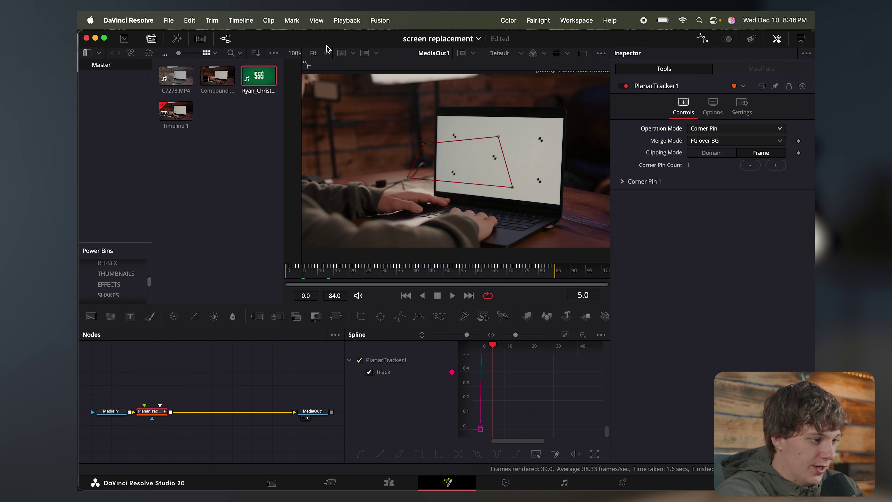
Align the four corner pins with the corners of the laptop's white screen at frame 5.
{"action": "left_click", "coordinate": [326, 54]}
{"action": "left_click", "coordinate": [322, 108]}
{"action": "scroll", "coordinate": [420, 197], "scroll_direction": "up", "scroll_amount": 5}
{"action": "scroll", "coordinate": [420, 197], "scroll_direction": "left", "scroll_amount": 5}
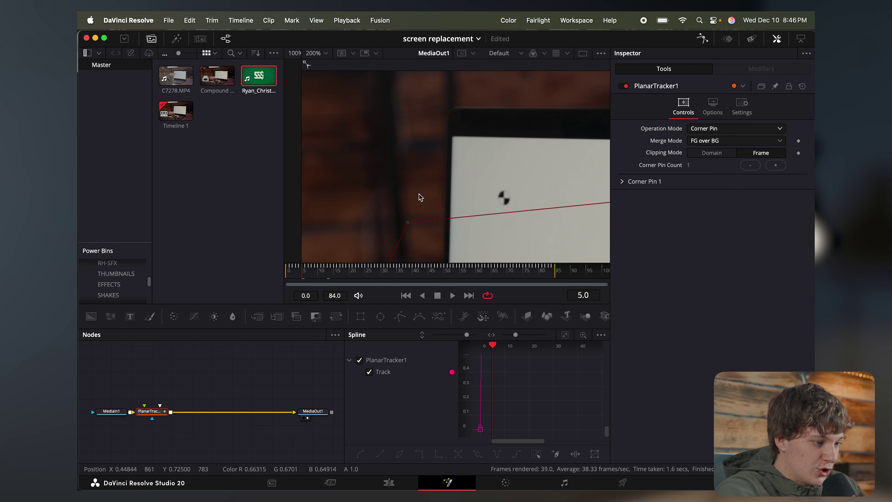
{"action": "left_click_drag", "start_coordinate": [407, 223], "coordinate": [454, 140]}
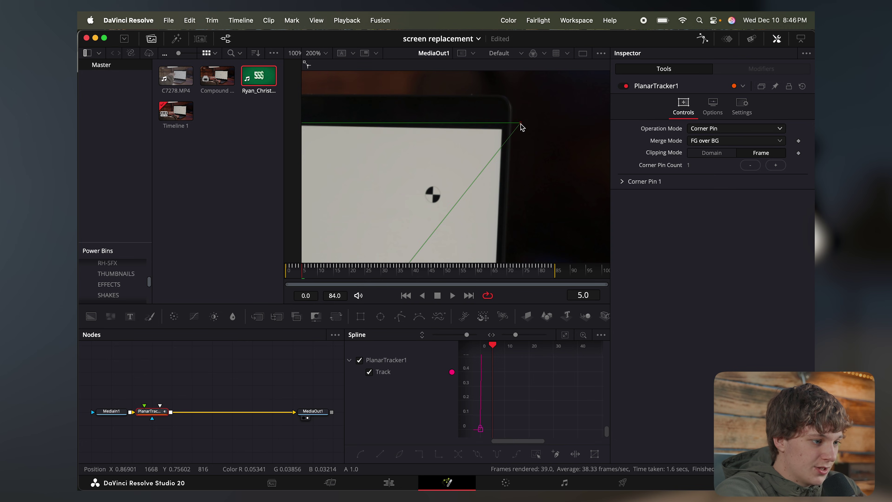
{"action": "left_click_drag", "start_coordinate": [520, 124], "coordinate": [500, 130]}
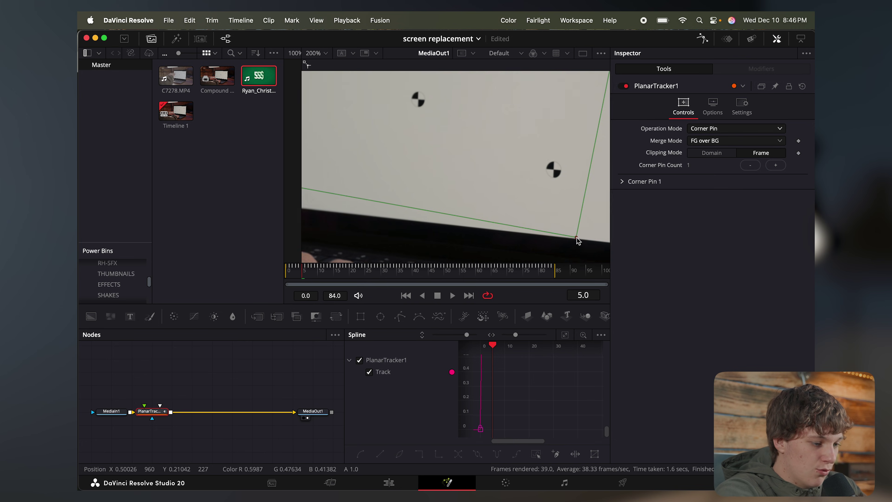
{"action": "scroll", "coordinate": [578, 241], "scroll_direction": "right", "scroll_amount": 3}
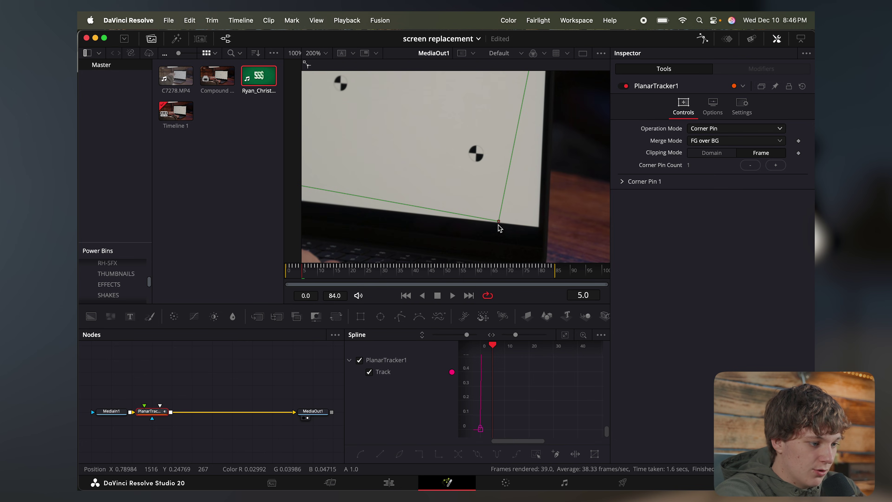
{"action": "left_click_drag", "start_coordinate": [509, 225], "coordinate": [539, 227]}
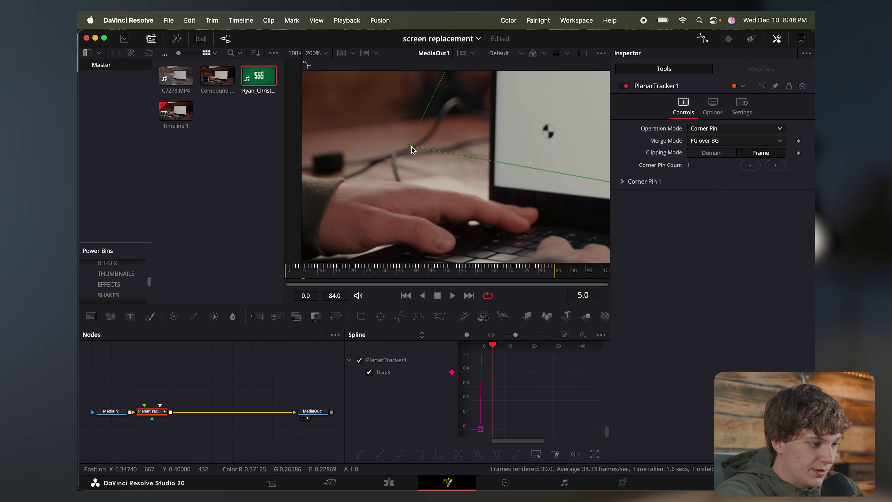
{"action": "mouse_move", "coordinate": [409, 148]}
{"action": "left_mouse_down"}
{"action": "mouse_move", "coordinate": [460, 162]}
{"action": "mouse_move", "coordinate": [493, 187]}
{"action": "left_mouse_up"}
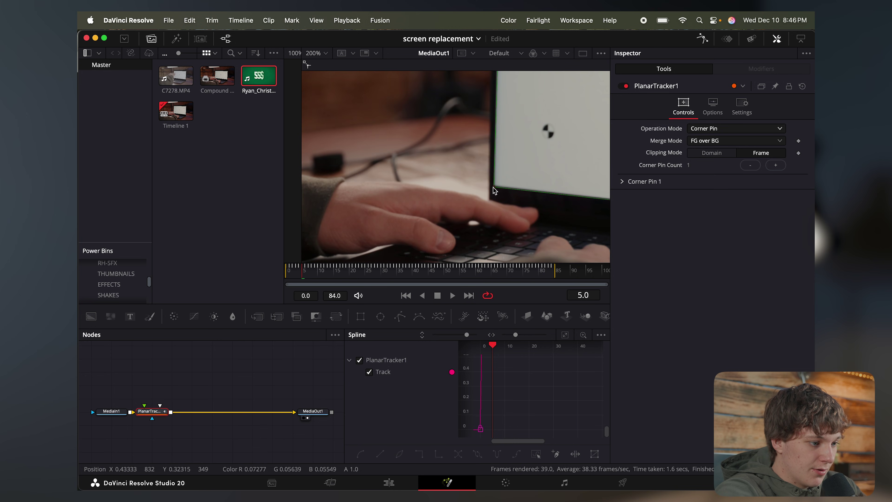
Check the corner pins against the laptop screen's edges and scrub through the clip to review the track.
{"action": "scroll", "coordinate": [499, 168], "scroll_direction": "up", "scroll_amount": 10}
{"action": "scroll", "coordinate": [498, 169], "scroll_direction": "right", "scroll_amount": 8}
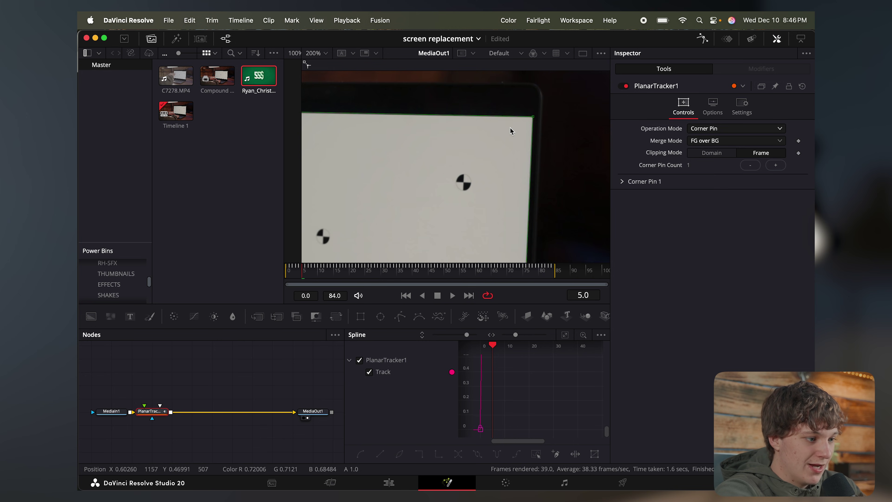
{"action": "scroll", "coordinate": [511, 131], "scroll_direction": "down", "scroll_amount": 8}
{"action": "scroll", "coordinate": [510, 130], "scroll_direction": "up", "scroll_amount": 6}
{"action": "scroll", "coordinate": [511, 131], "scroll_direction": "left", "scroll_amount": 8}
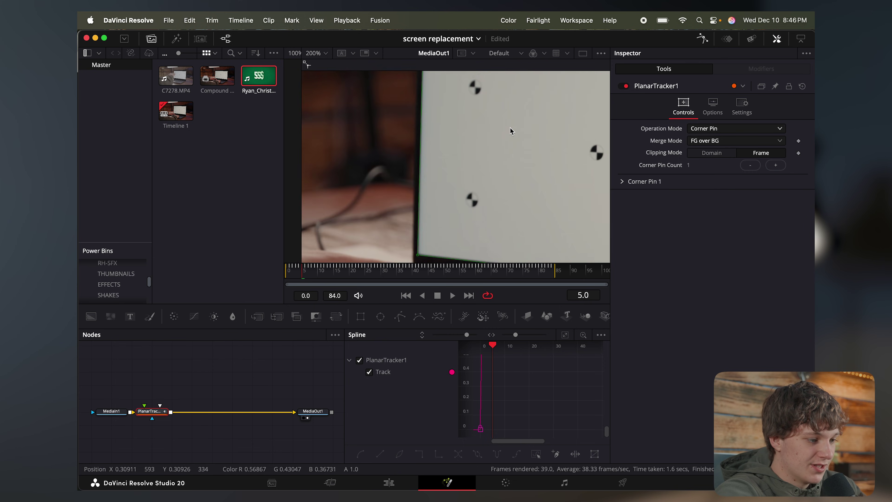
{"action": "scroll", "coordinate": [510, 128], "scroll_direction": "up", "scroll_amount": 4}
{"action": "scroll", "coordinate": [510, 128], "scroll_direction": "right", "scroll_amount": 4}
{"action": "left_click_drag", "start_coordinate": [436, 271], "coordinate": [414, 285]}
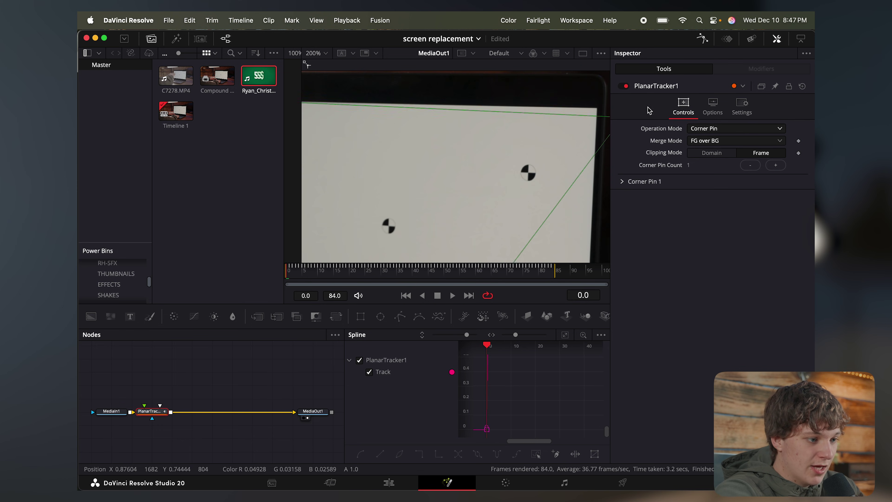
At frame 0, align the corner pins with the laptop screen's top-right, bottom-right and bottom-left corners.
{"action": "left_click_drag", "start_coordinate": [648, 108], "coordinate": [596, 107]}
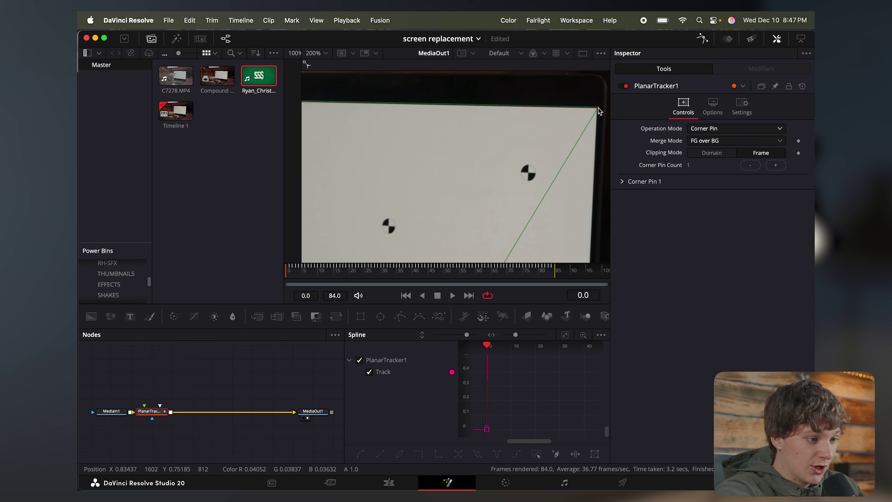
{"action": "scroll", "coordinate": [598, 109], "scroll_direction": "down", "scroll_amount": 7}
{"action": "left_click_drag", "start_coordinate": [473, 103], "coordinate": [596, 149]}
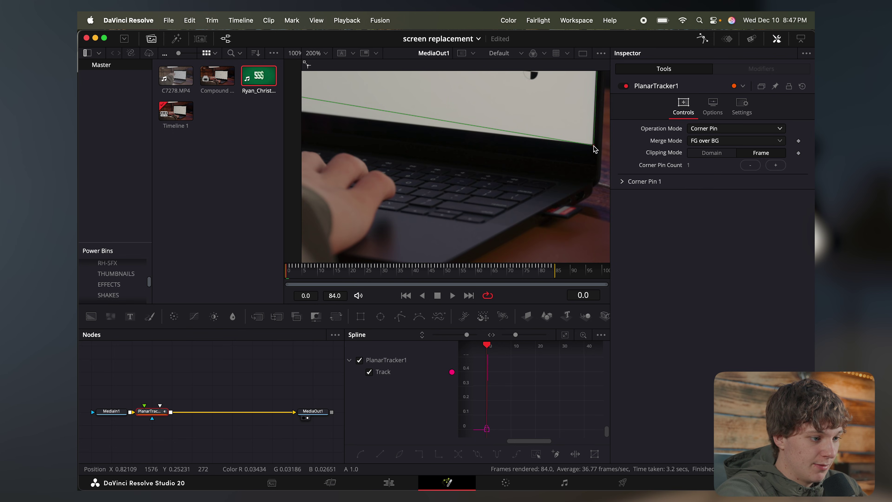
{"action": "scroll", "coordinate": [594, 149], "scroll_direction": "left", "scroll_amount": 10}
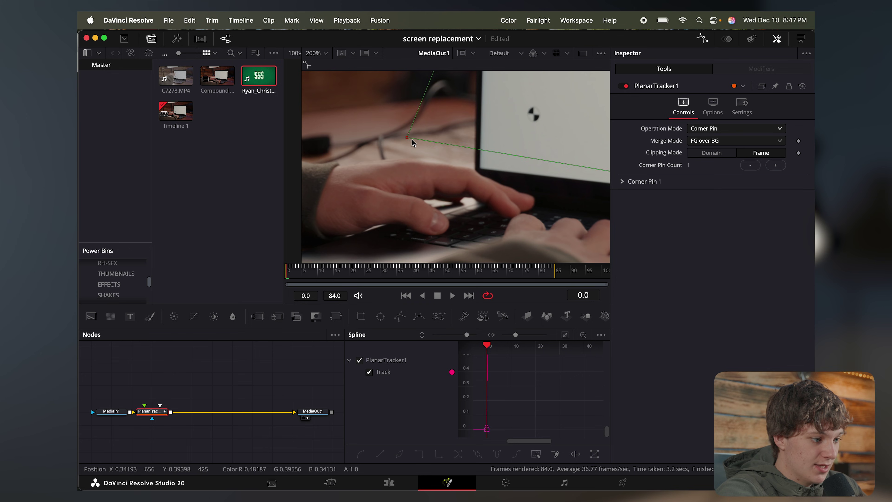
{"action": "left_click_drag", "start_coordinate": [413, 143], "coordinate": [482, 172]}
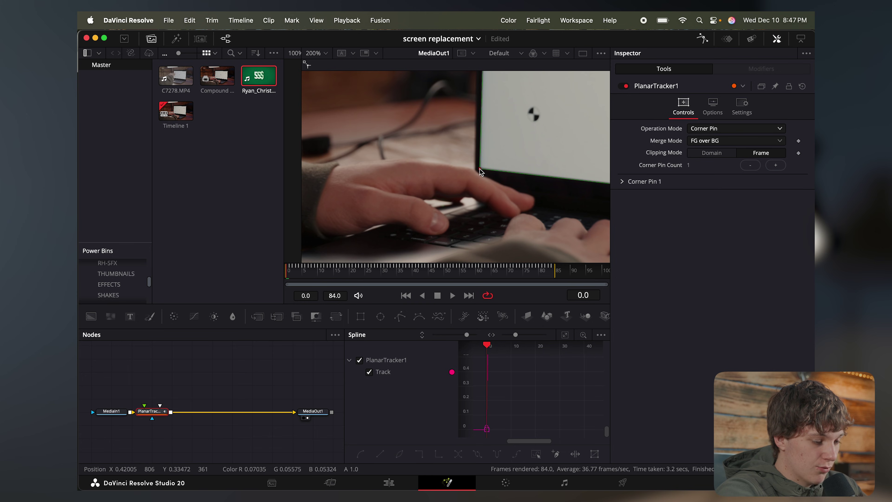
{"action": "scroll", "coordinate": [481, 173], "scroll_direction": "right", "scroll_amount": 15}
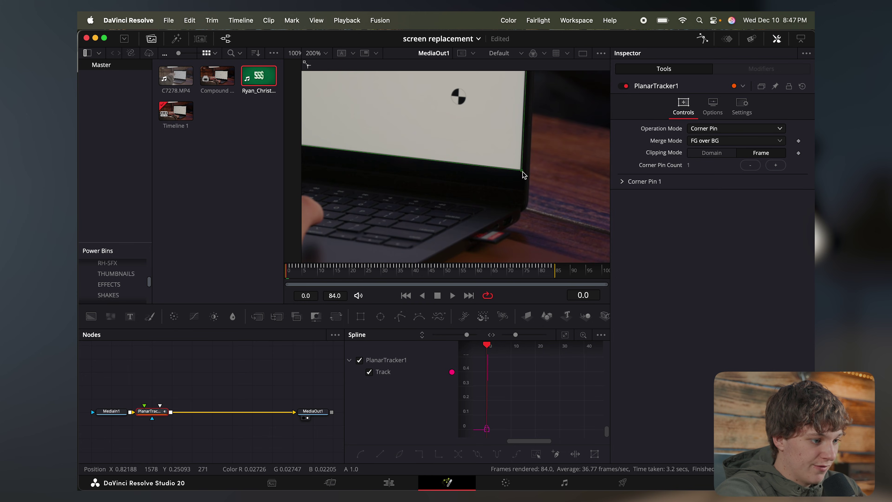
{"action": "scroll", "coordinate": [522, 175], "scroll_direction": "up", "scroll_amount": 10}
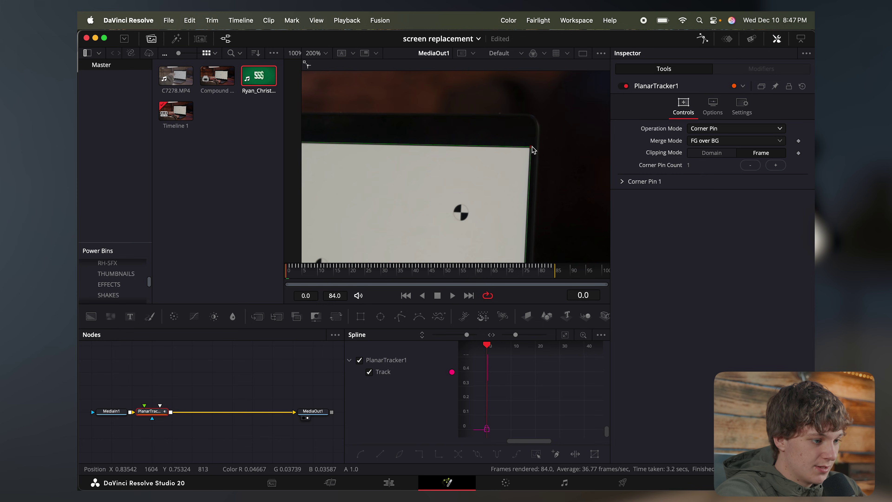
{"action": "scroll", "coordinate": [532, 150], "scroll_direction": "down", "scroll_amount": 10}
{"action": "scroll", "coordinate": [526, 152], "scroll_direction": "left", "scroll_amount": 3}
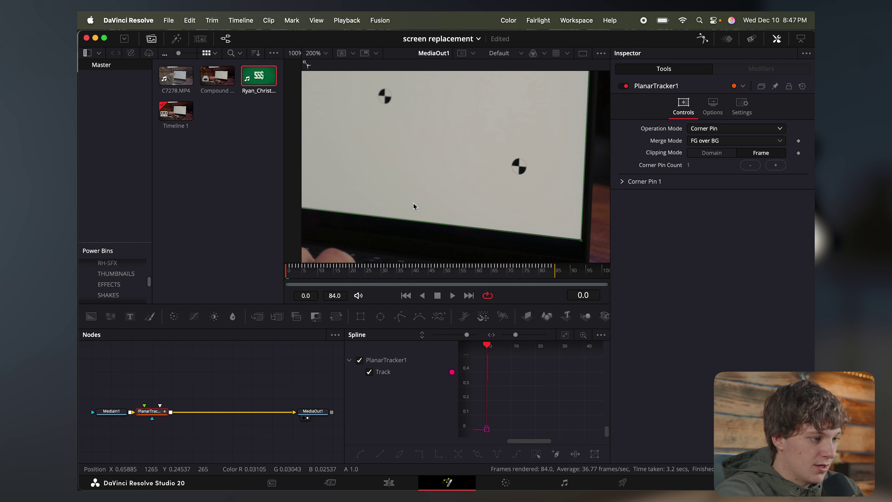
{"action": "key", "text": "shift+z"}
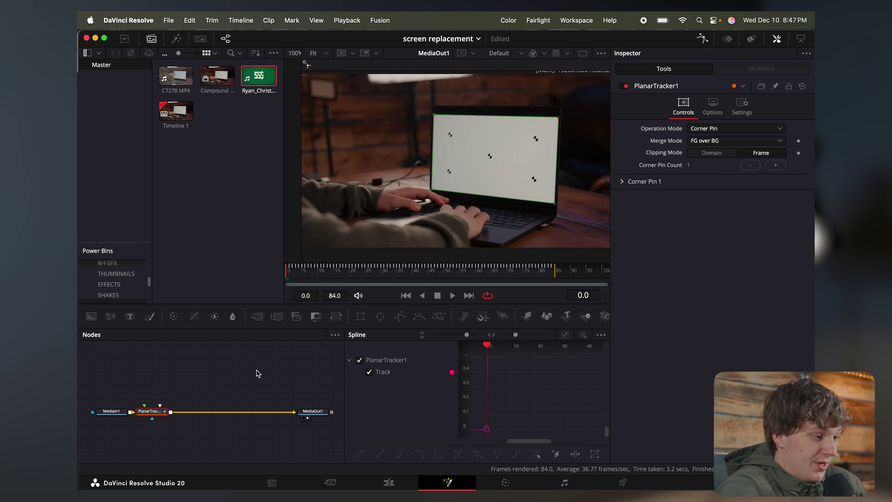
Bring the Christmas sale video from the media pool into the node graph and add a separate Merge node beside it.
{"action": "left_click_drag", "start_coordinate": [259, 76], "coordinate": [172, 367]}
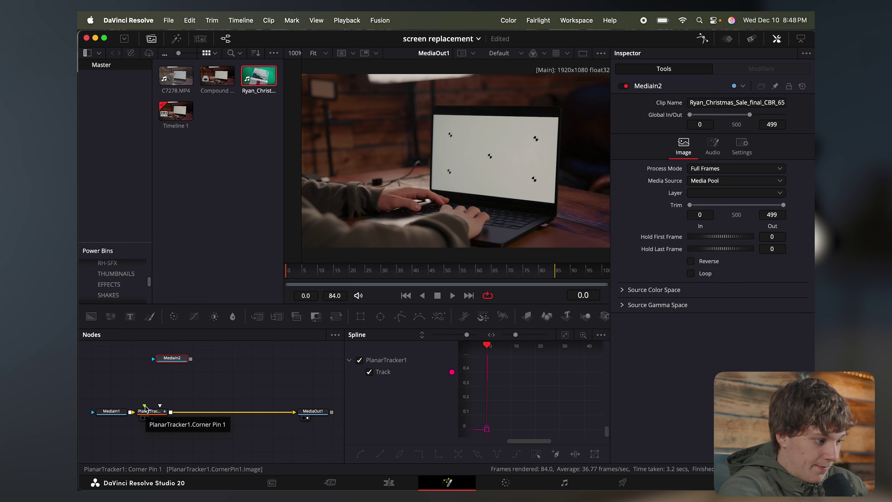
{"action": "key", "text": "shift+space"}
{"action": "type", "text": "mere"}
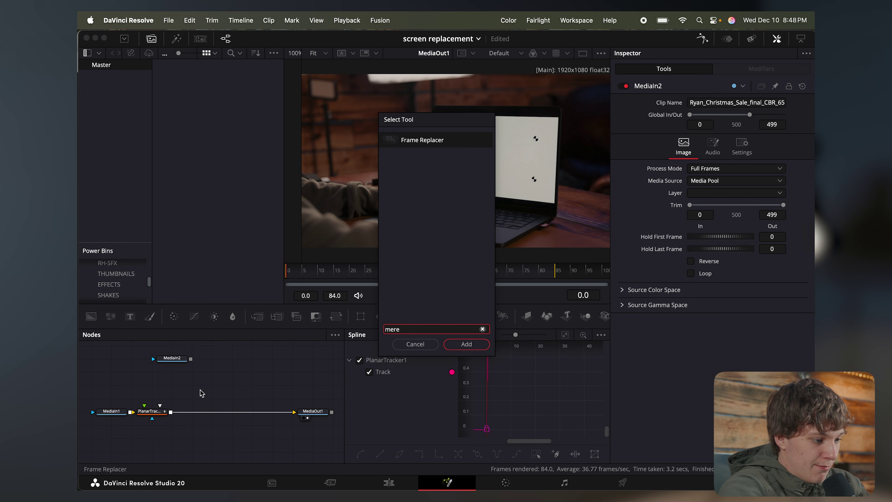
{"action": "key", "text": "BackSpace"}
{"action": "type", "text": "ge"}
{"action": "key", "text": "Return"}
{"action": "left_click_drag", "start_coordinate": [199, 387], "coordinate": [248, 360]}
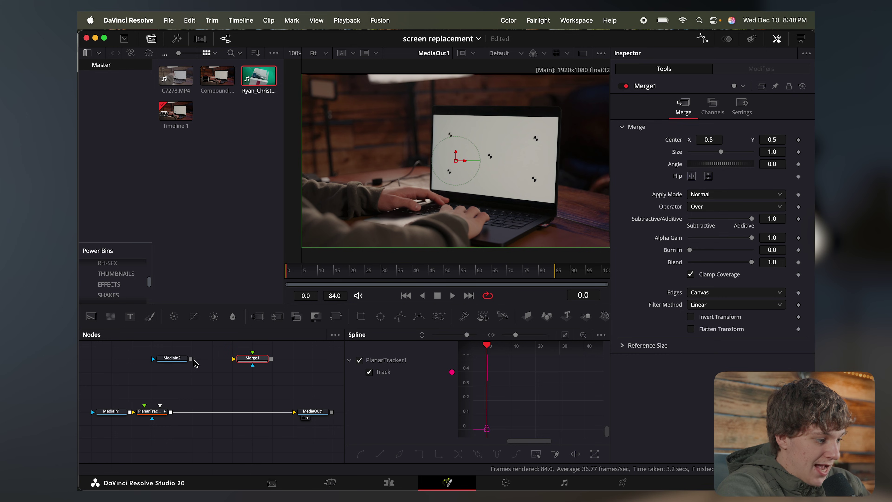
Connect the Christmas sale video node to the Merge node and add a Color Corrector node after the Merge.
{"action": "left_click_drag", "start_coordinate": [190, 359], "coordinate": [219, 362]}
{"action": "key", "text": "shift+space"}
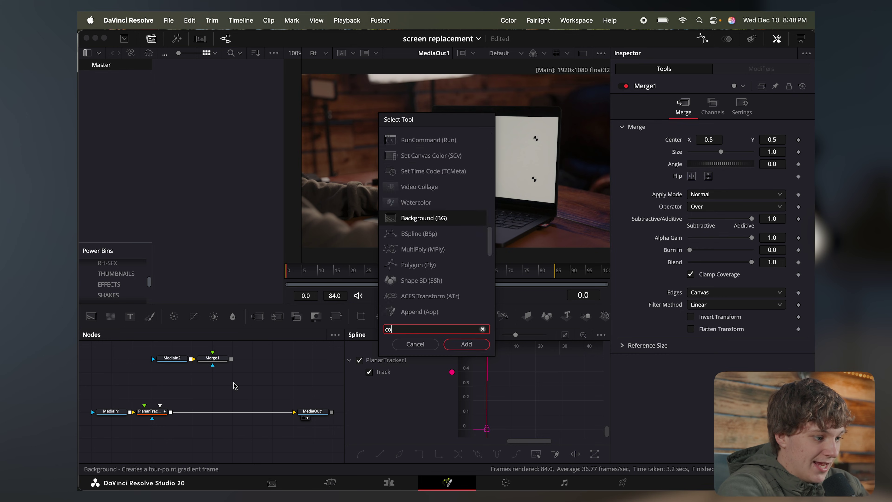
{"action": "type", "text": "color"}
{"action": "key", "text": "Return"}
{"action": "left_click_drag", "start_coordinate": [231, 382], "coordinate": [262, 376]}
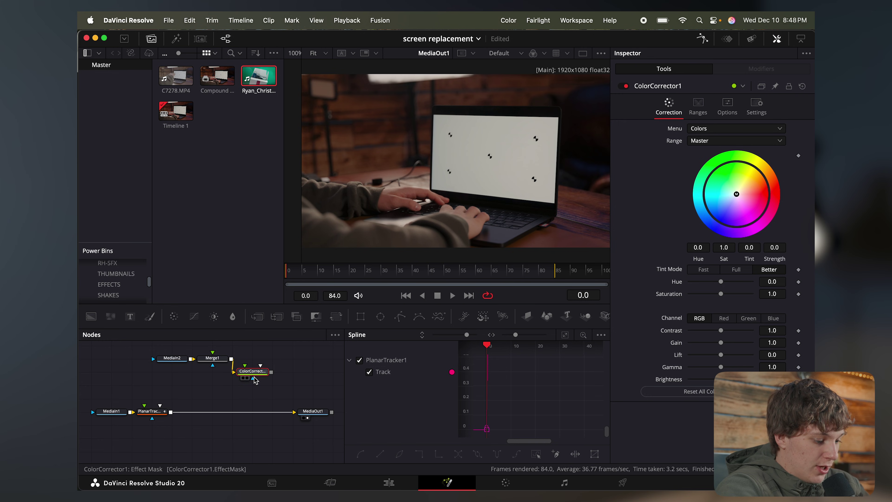
Add a Blur node after the Color Corrector and space it out in the node graph.
{"action": "key", "text": "shift+space"}
{"action": "type", "text": "blu"}
{"action": "key", "text": "Return"}
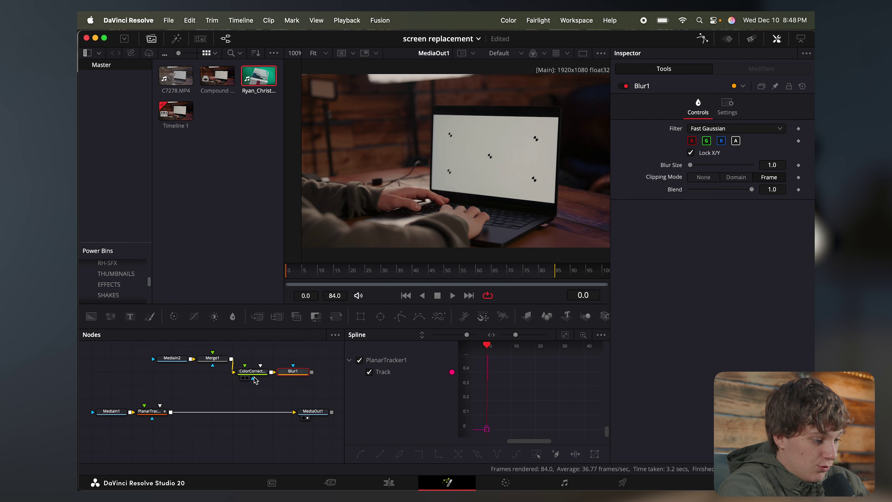
{"action": "left_click_drag", "start_coordinate": [287, 373], "coordinate": [307, 374]}
Connect the Blur node's output to the Planar Tracker's corner pin input to place the Christmas video on the laptop screen.
{"action": "scroll", "coordinate": [304, 377], "scroll_direction": "right", "scroll_amount": 3}
{"action": "left_click", "coordinate": [200, 386]}
{"action": "scroll", "coordinate": [232, 387], "scroll_direction": "right", "scroll_amount": 4}
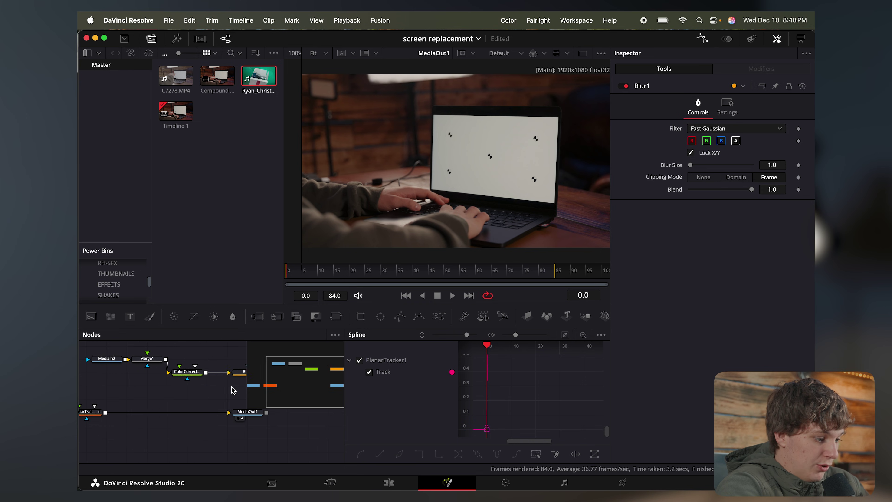
{"action": "scroll", "coordinate": [221, 376], "scroll_direction": "left", "scroll_amount": 3}
{"action": "scroll", "coordinate": [255, 378], "scroll_direction": "right", "scroll_amount": 3}
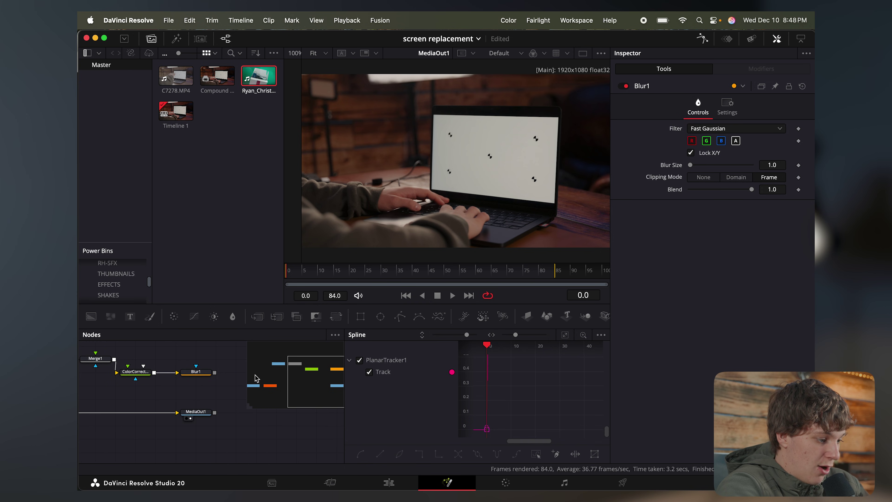
{"action": "left_click_drag", "start_coordinate": [214, 373], "coordinate": [96, 408]}
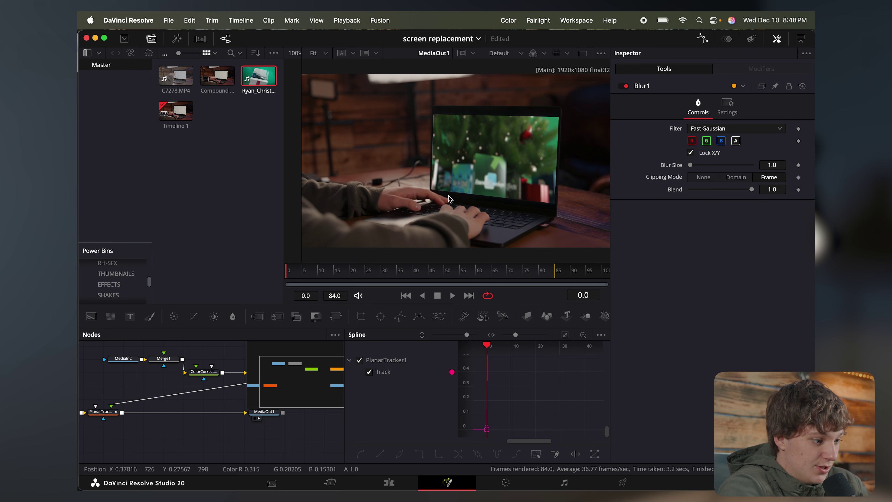
At frame 32, zoom the viewer to 400% and nudge the top-left corner pin onto the laptop screen's corner, then fit the view again.
{"action": "left_click_drag", "start_coordinate": [301, 277], "coordinate": [387, 276]}
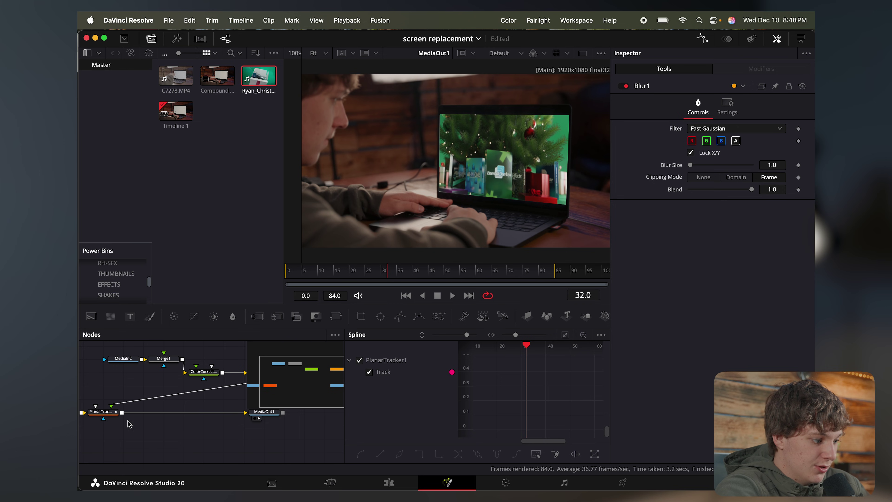
{"action": "left_click", "coordinate": [105, 412]}
{"action": "left_click", "coordinate": [326, 53]}
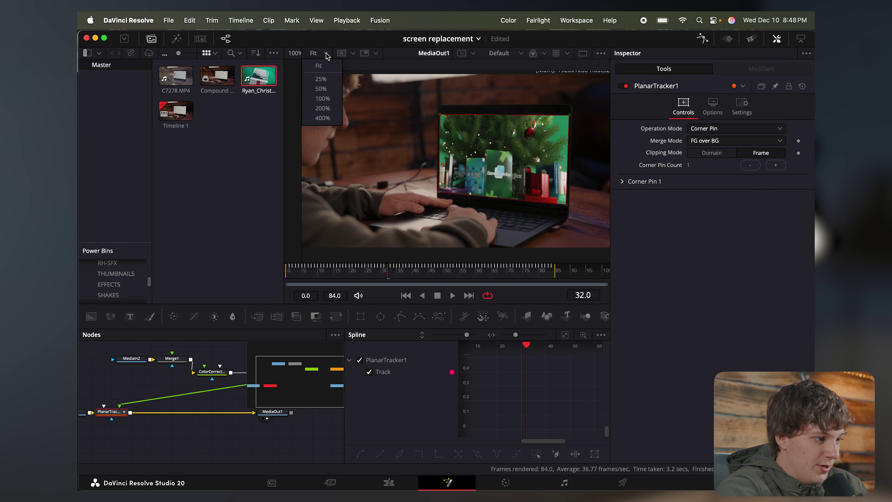
{"action": "left_click", "coordinate": [322, 108]}
{"action": "left_click", "coordinate": [324, 54]}
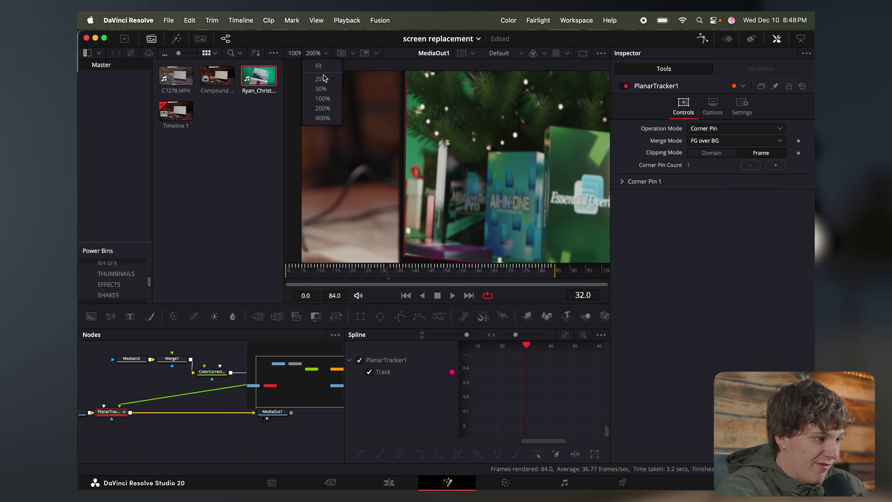
{"action": "left_click", "coordinate": [322, 118]}
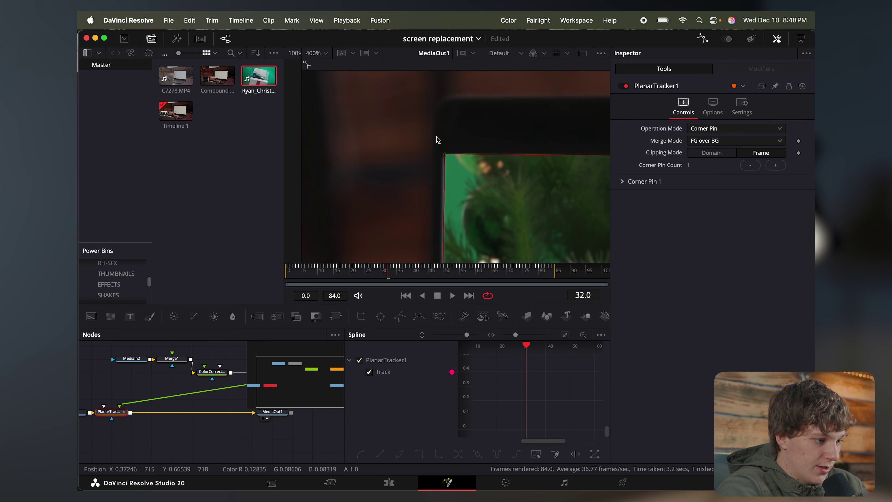
{"action": "left_click_drag", "start_coordinate": [446, 154], "coordinate": [443, 155]}
{"action": "key", "text": "super+f"}
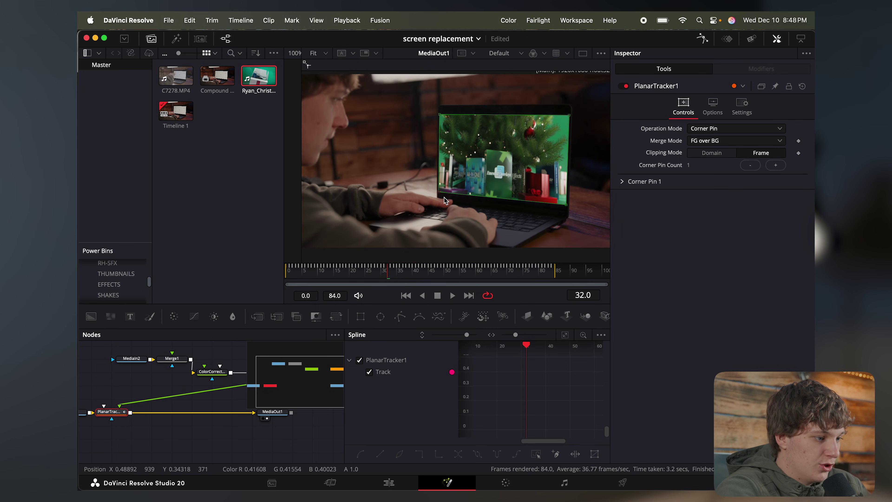
{"action": "left_click", "coordinate": [294, 439]}
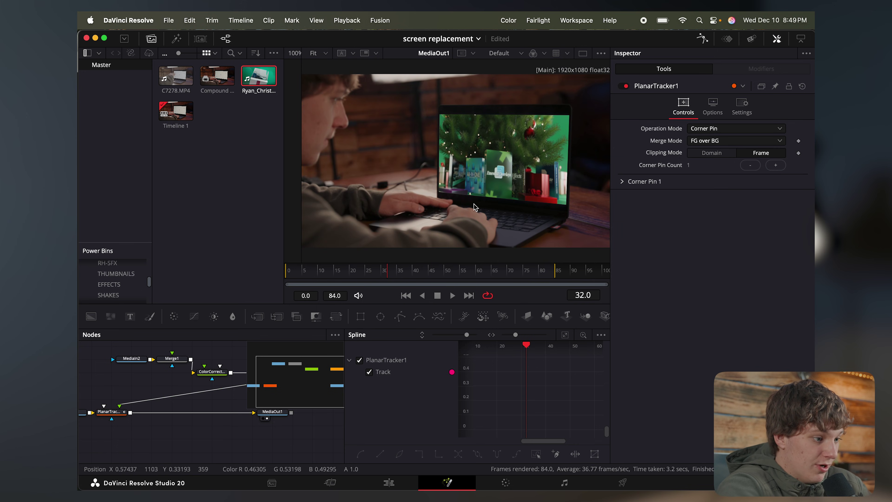
Return to frame 0 and adjust the Christmas video's saturation in the Color Corrector.
{"action": "left_click_drag", "start_coordinate": [424, 279], "coordinate": [271, 253]}
{"action": "left_click", "coordinate": [203, 375]}
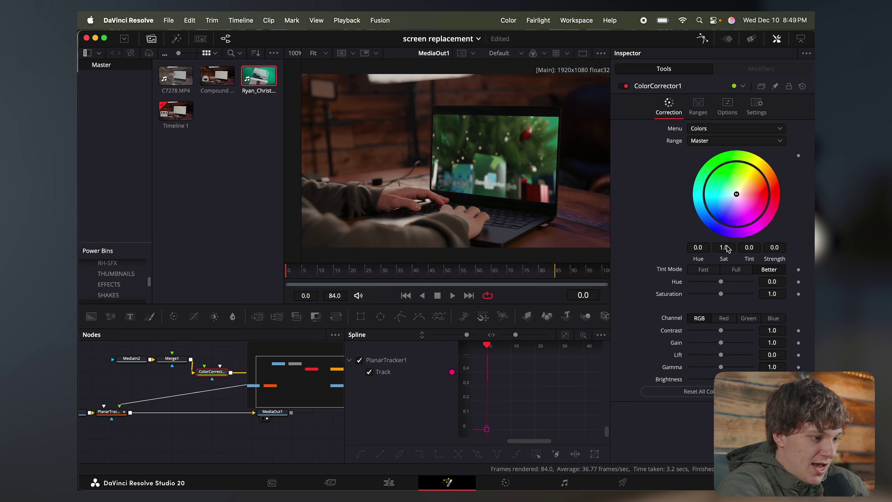
{"action": "left_click_drag", "start_coordinate": [724, 247], "coordinate": [601, 259]}
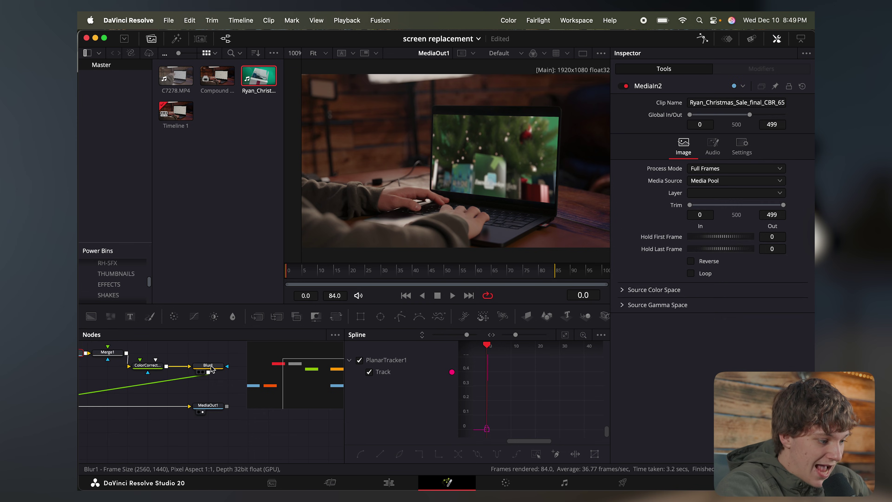
Set the Blur node's blur size to 1.6 and scrub through the clip to check the composite.
{"action": "left_click", "coordinate": [211, 366]}
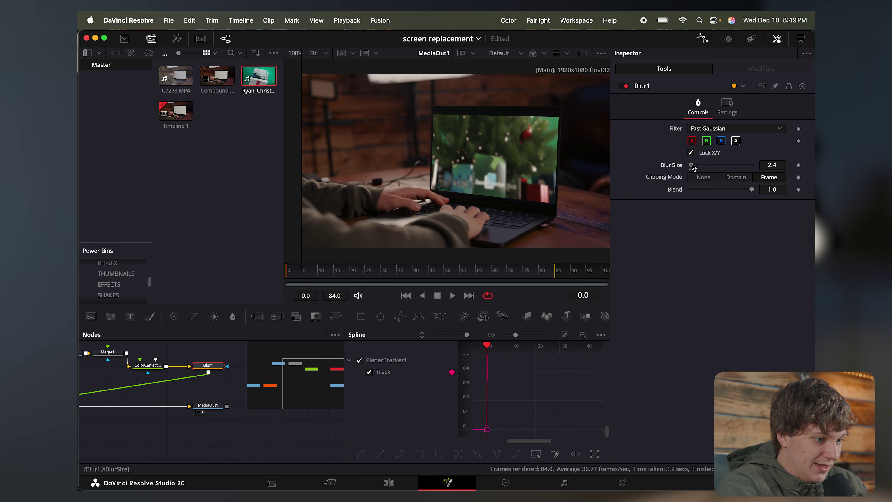
{"action": "left_click_drag", "start_coordinate": [305, 276], "coordinate": [562, 287]}
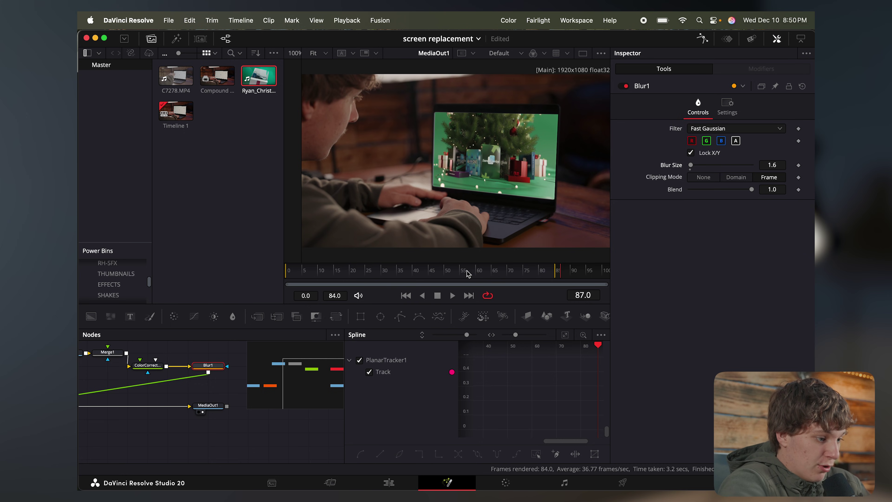
{"action": "left_click_drag", "start_coordinate": [467, 272], "coordinate": [220, 275]}
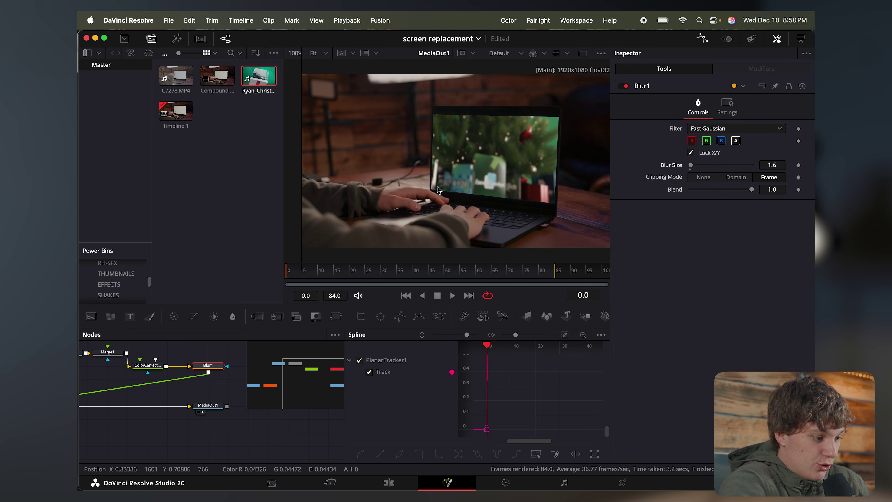
{"action": "left_click_drag", "start_coordinate": [313, 269], "coordinate": [381, 275]}
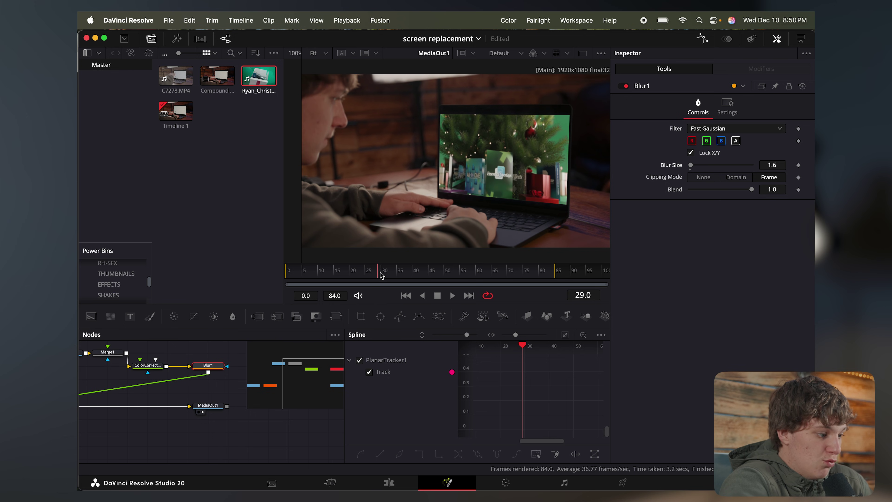
{"action": "left_click", "coordinate": [86, 404]}
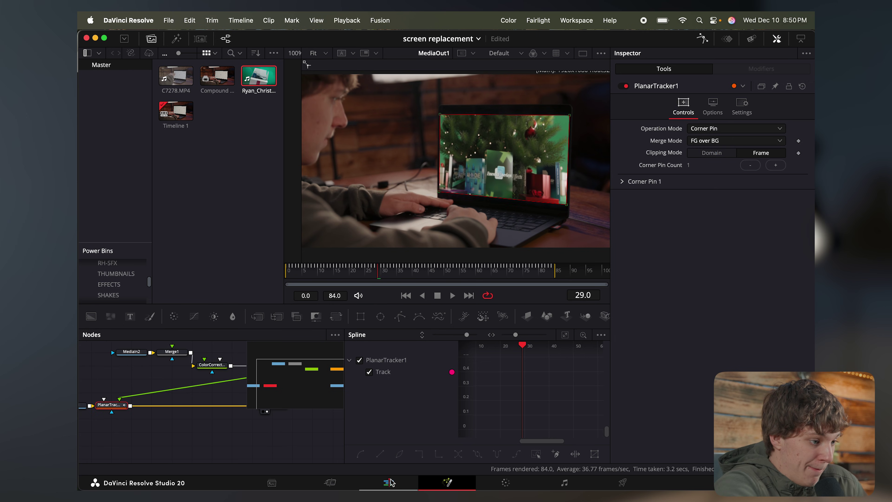
On the Edit page, place the Continuous blur slide up title from the MotionText Pro bin above the compound clip at the timeline's start.
{"action": "left_click", "coordinate": [388, 482]}
{"action": "key", "text": "Home"}
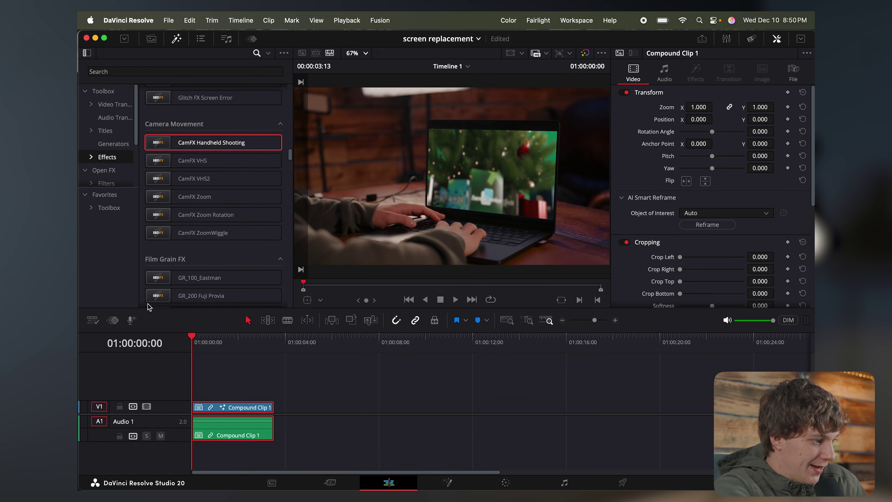
{"action": "left_click", "coordinate": [151, 38]}
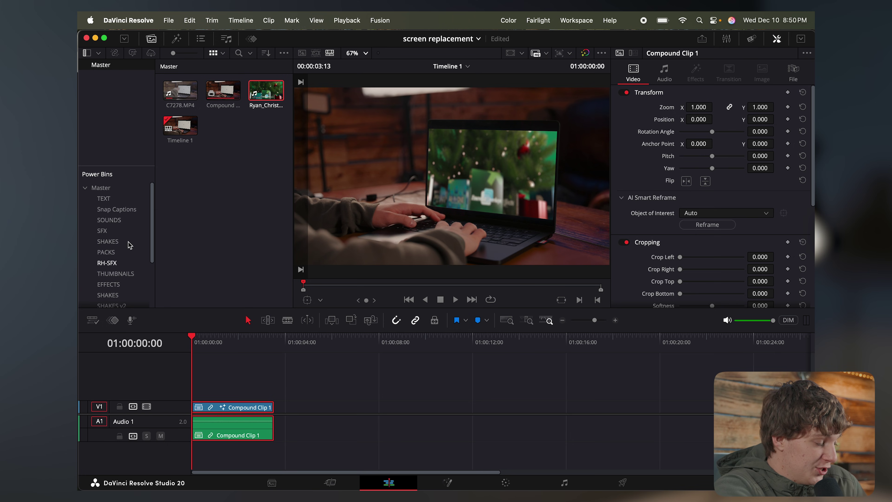
{"action": "left_click", "coordinate": [124, 97]}
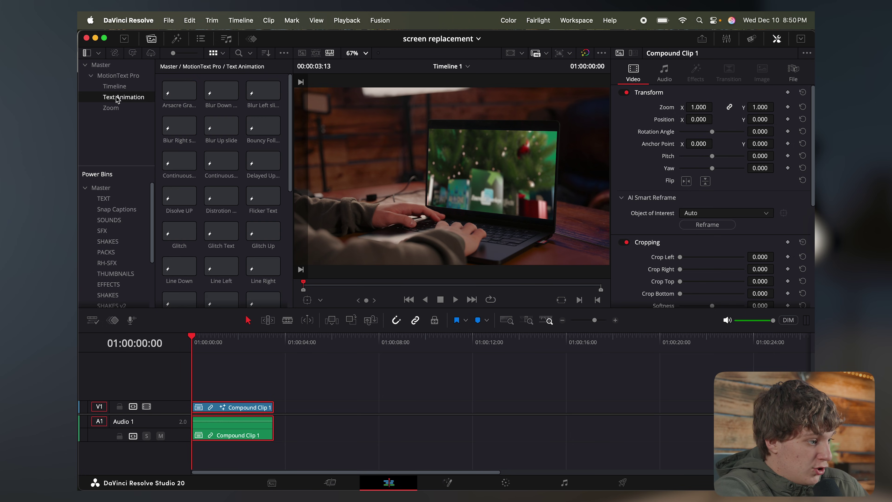
{"action": "left_click_drag", "start_coordinate": [212, 171], "coordinate": [197, 394]}
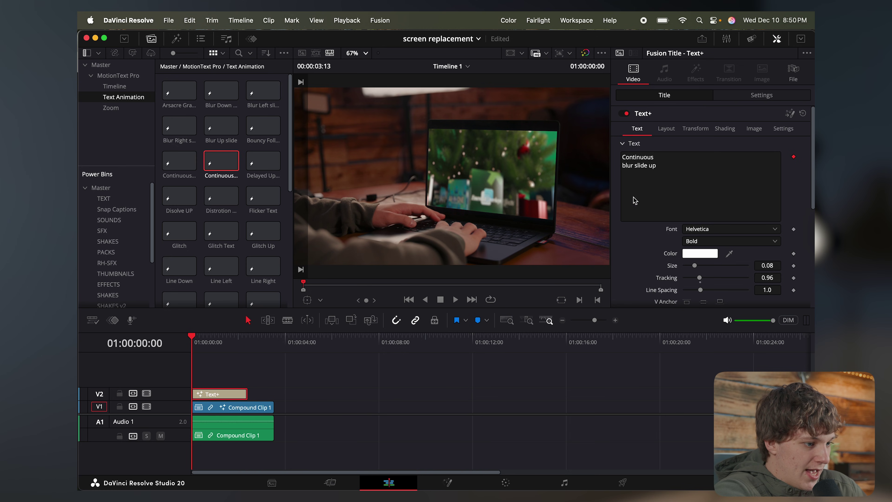
Change the title text to "Screen Replacement Effect" on three lines and extend the title almost to the compound clip's end.
{"action": "left_click", "coordinate": [669, 158]}
{"action": "key", "text": "super+a"}
{"action": "type", "text": "Screen Replacement Effect"}
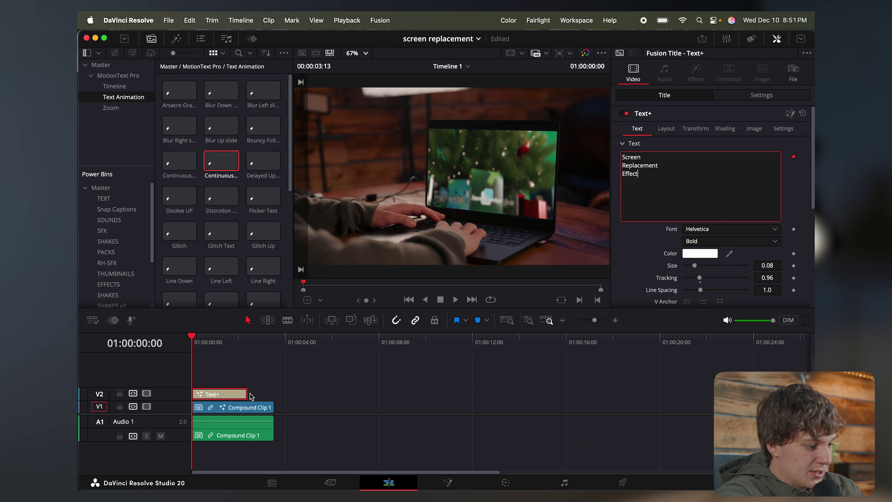
{"action": "left_click_drag", "start_coordinate": [247, 395], "coordinate": [266, 396]}
Play the timeline from the start to review the animated title over the screen replacement.
{"action": "key", "text": "space"}
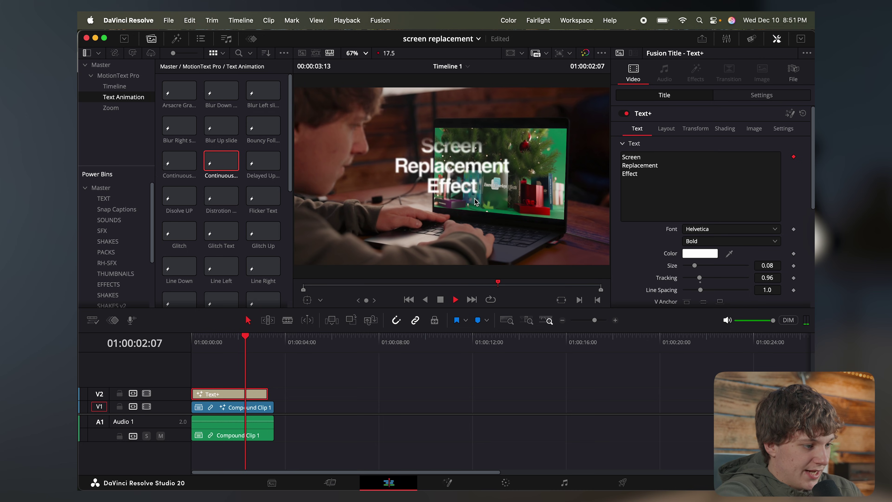
{"action": "left_click_drag", "start_coordinate": [245, 339], "coordinate": [129, 353]}
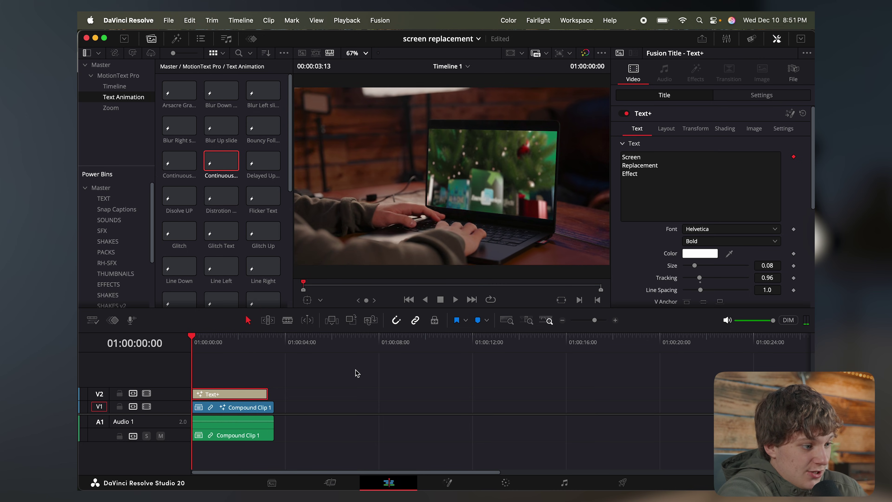
{"action": "key", "text": "space"}
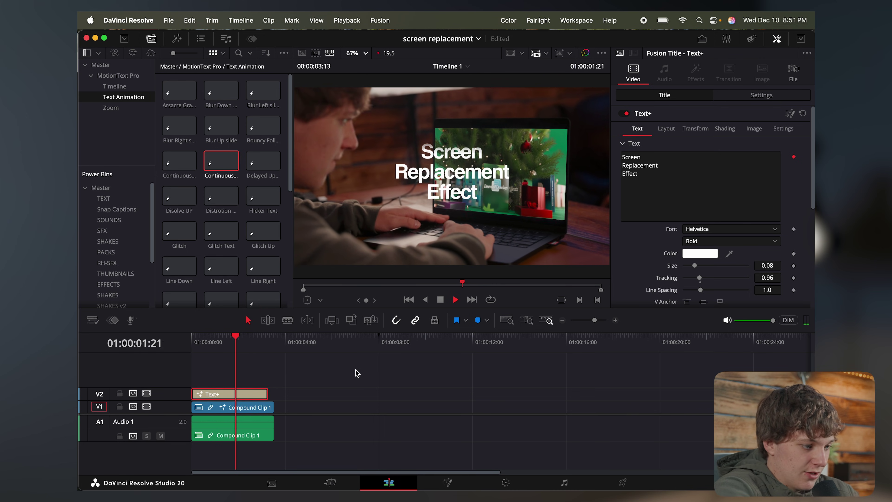